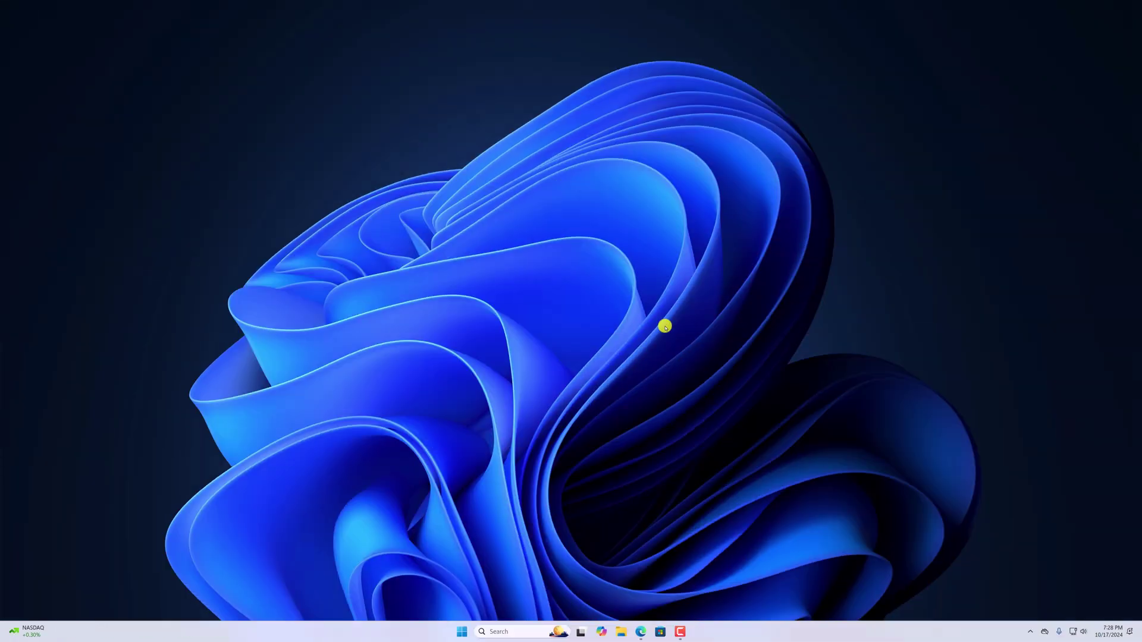
Search Windows for 'opera' and launch Opera Browser.
left_click(510, 630)
type("opera")
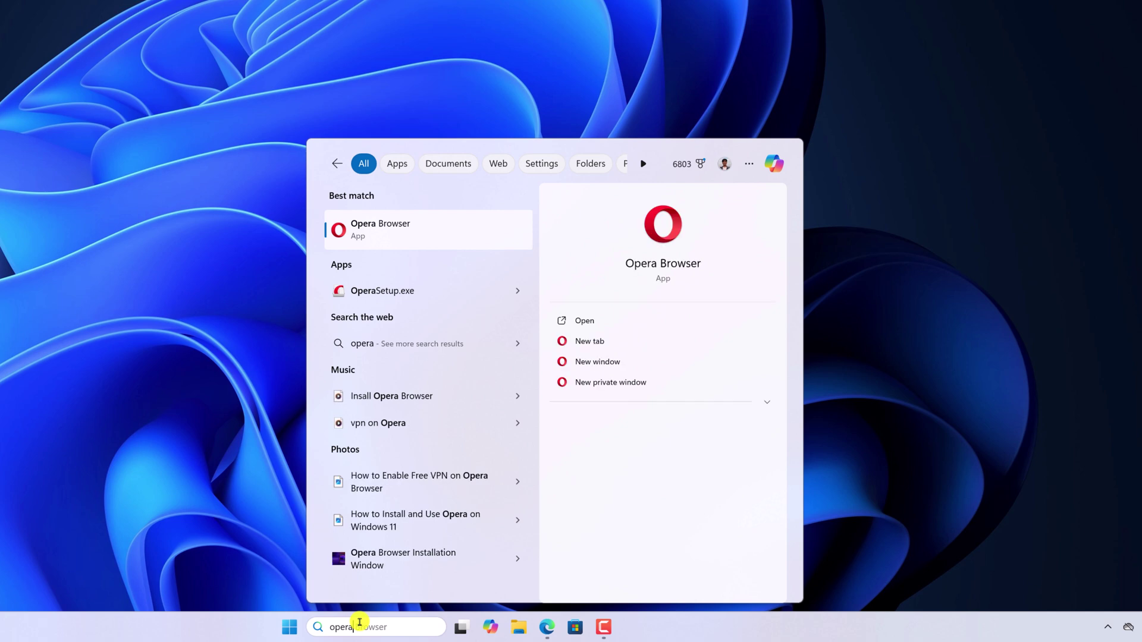
key("Return")
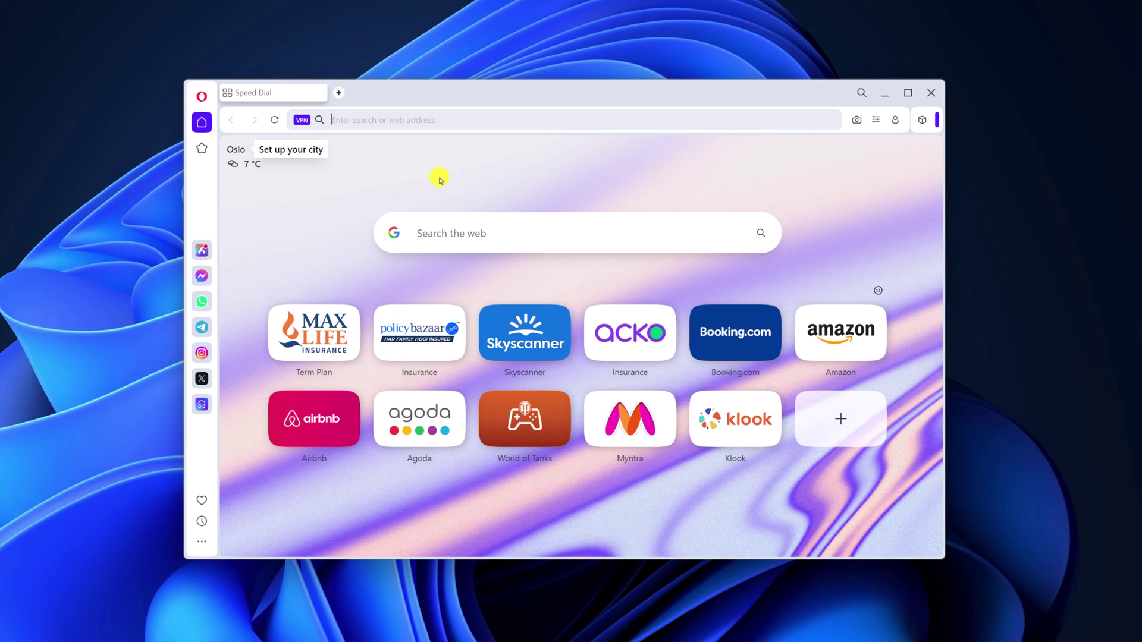
Open Opera's Extensions page from the sidebar's Opera Tools list.
left_click(201, 542)
scroll(304, 388, "down", 5)
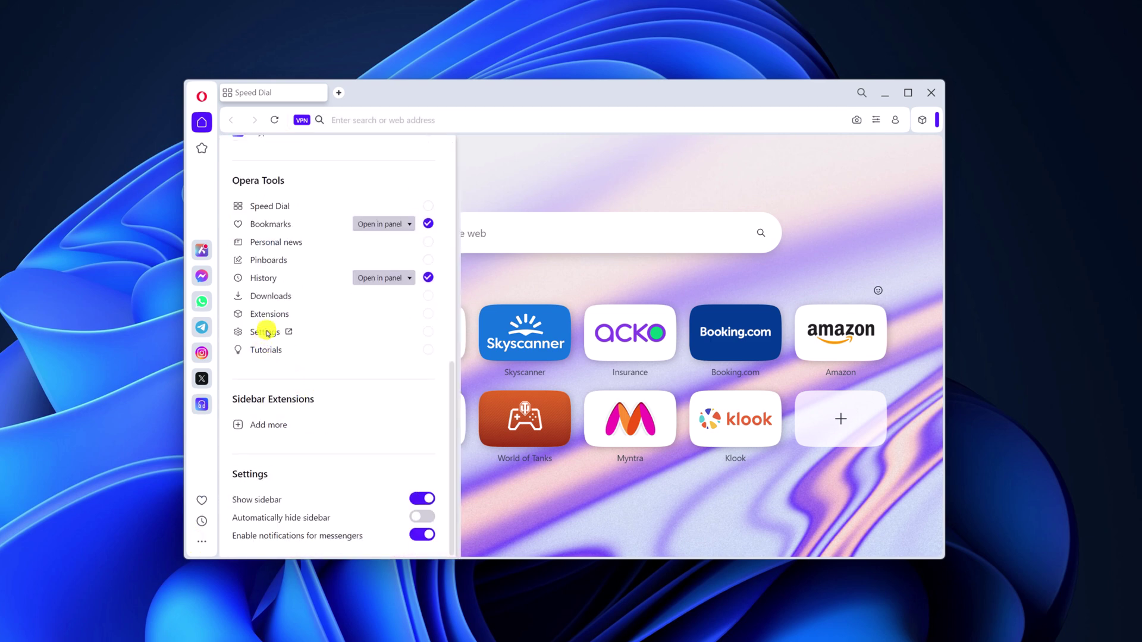
left_click(296, 314)
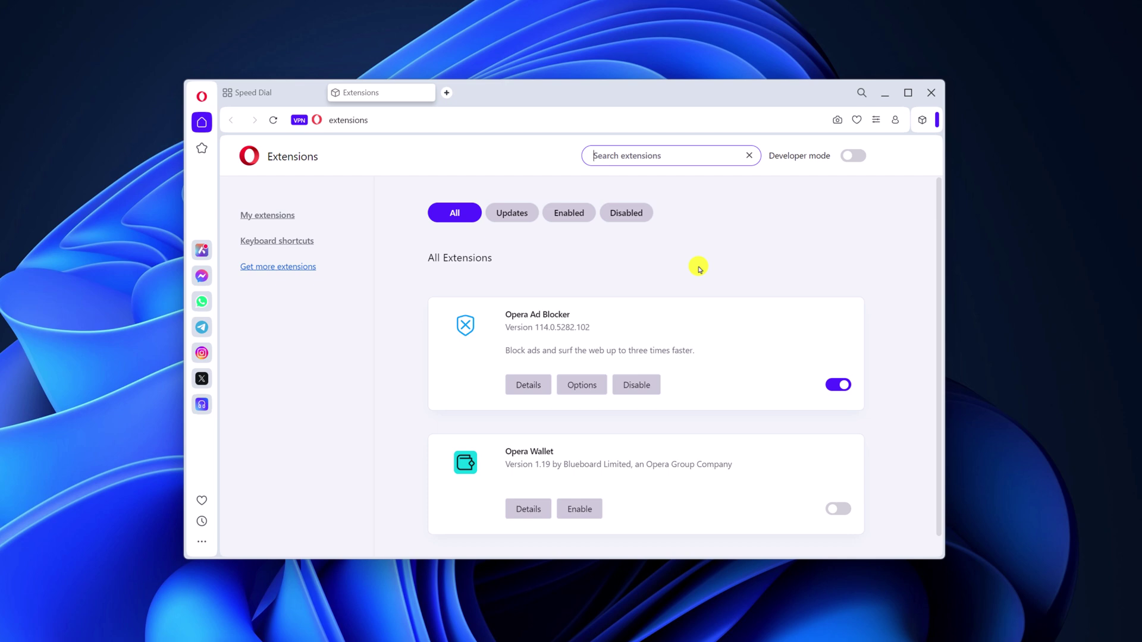
Add Pocket from the Opera addons store, then return to the addons Extensions listing.
left_click(288, 267)
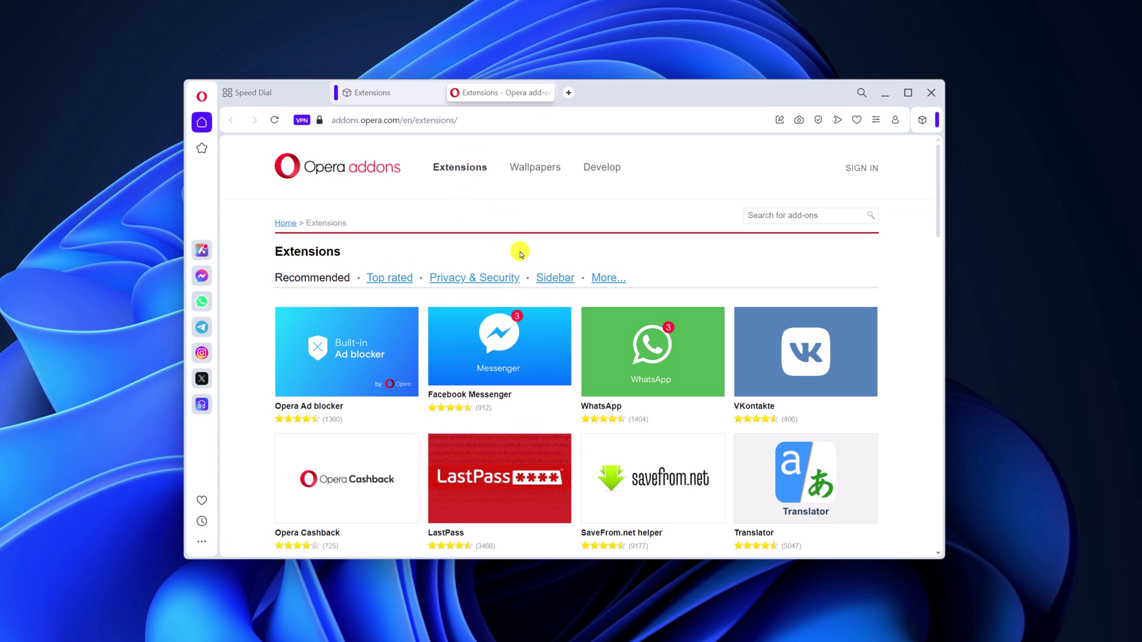
scroll(648, 339, "down", 10)
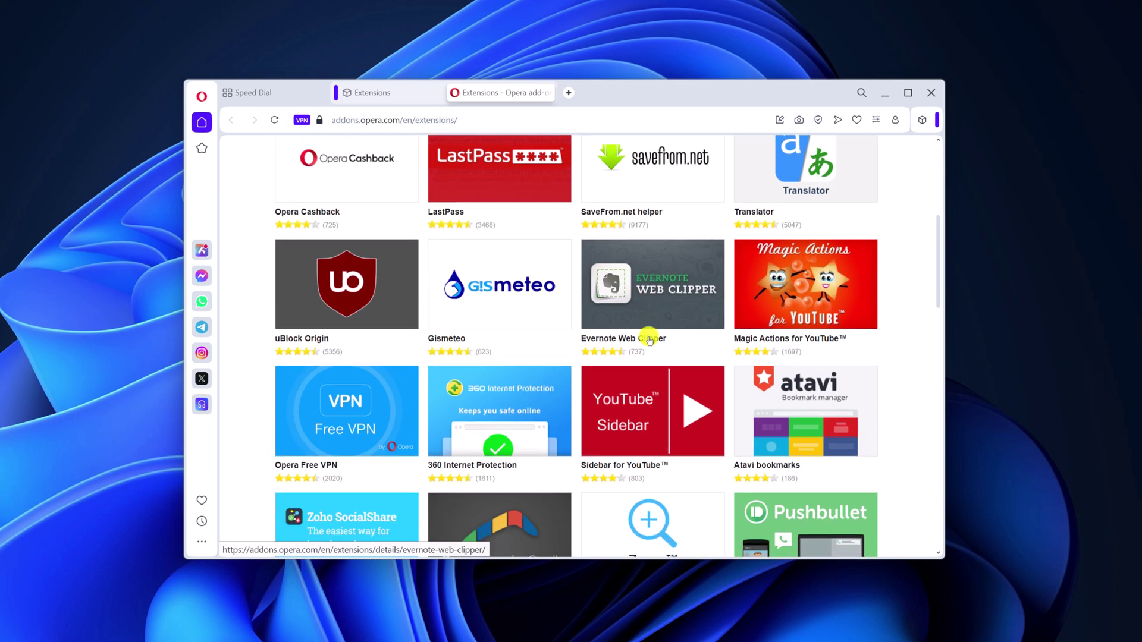
scroll(644, 353, "up", 3)
scroll(644, 353, "down", 8)
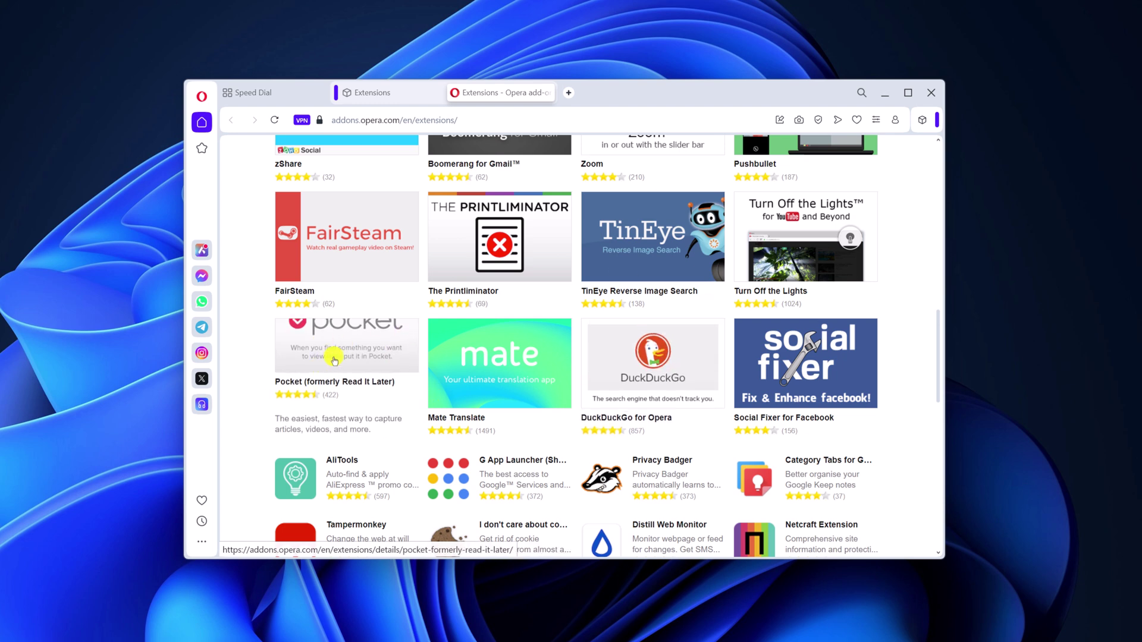
left_click(357, 347)
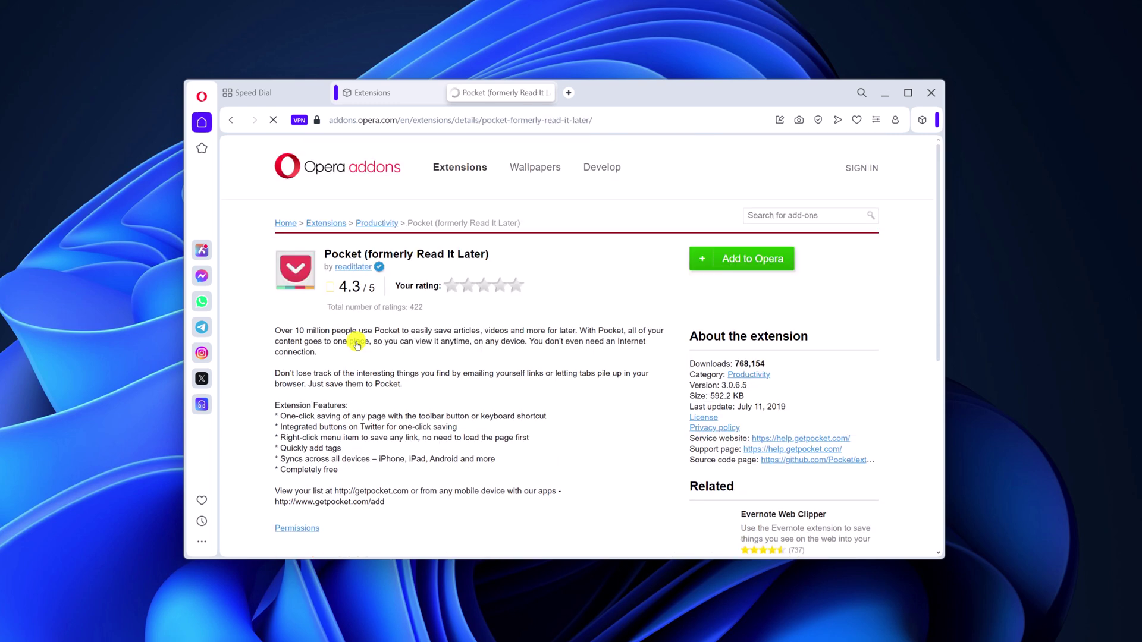
left_click(757, 266)
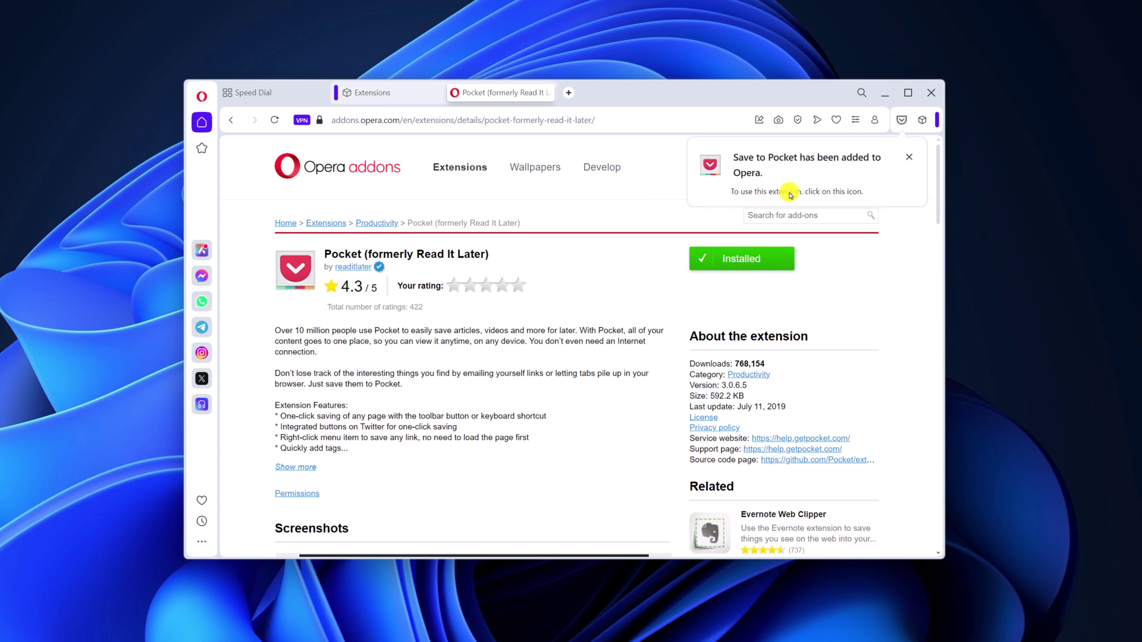
left_click(909, 159)
left_click(442, 167)
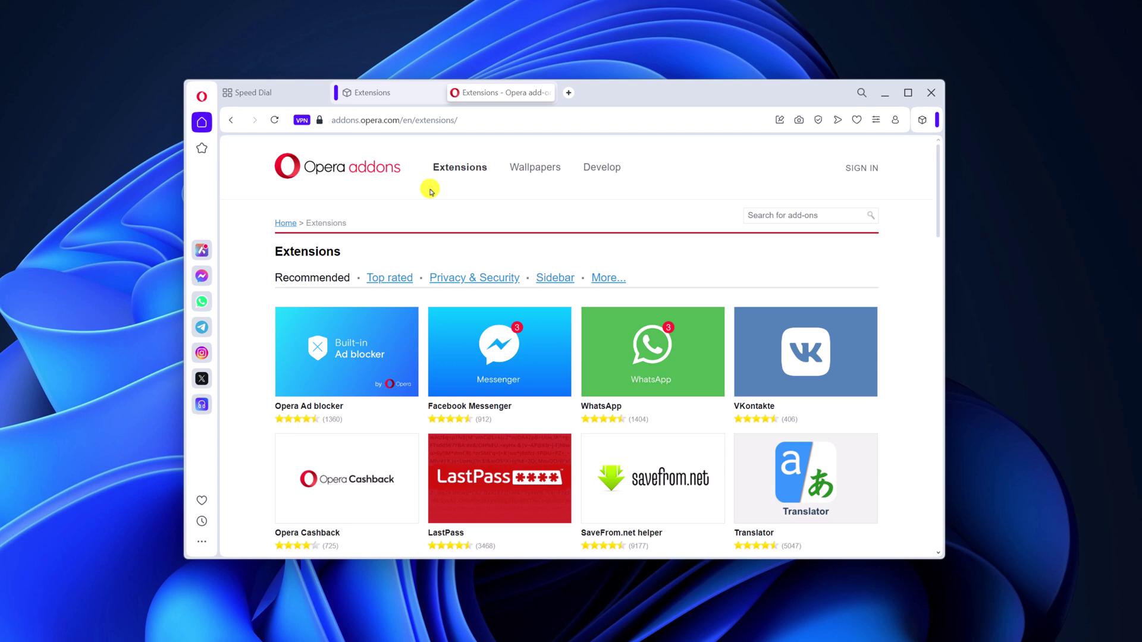
Add ChatGPT Sidebar from the Chrome Web Store to Opera, then close its store tab.
left_click(490, 127)
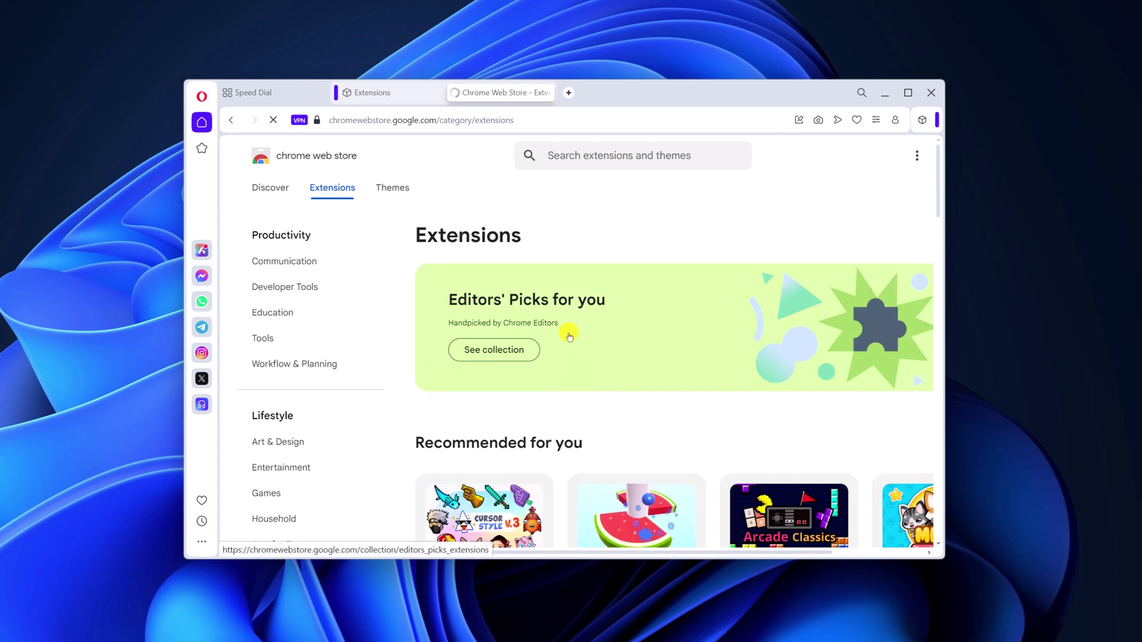
scroll(691, 378, "down", 10)
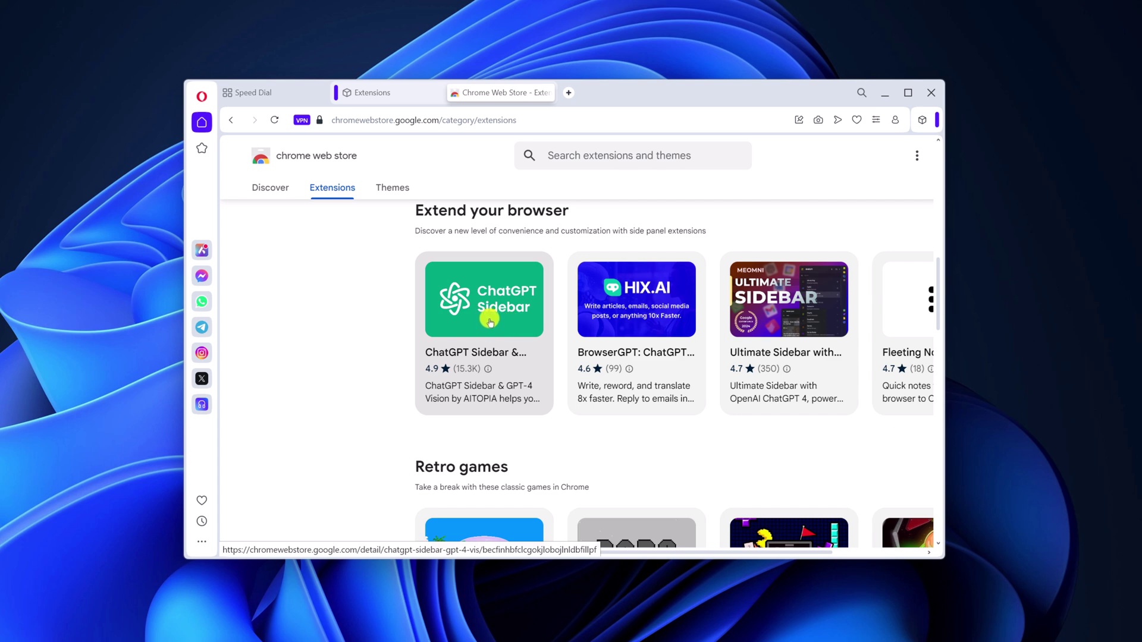
left_click(489, 312)
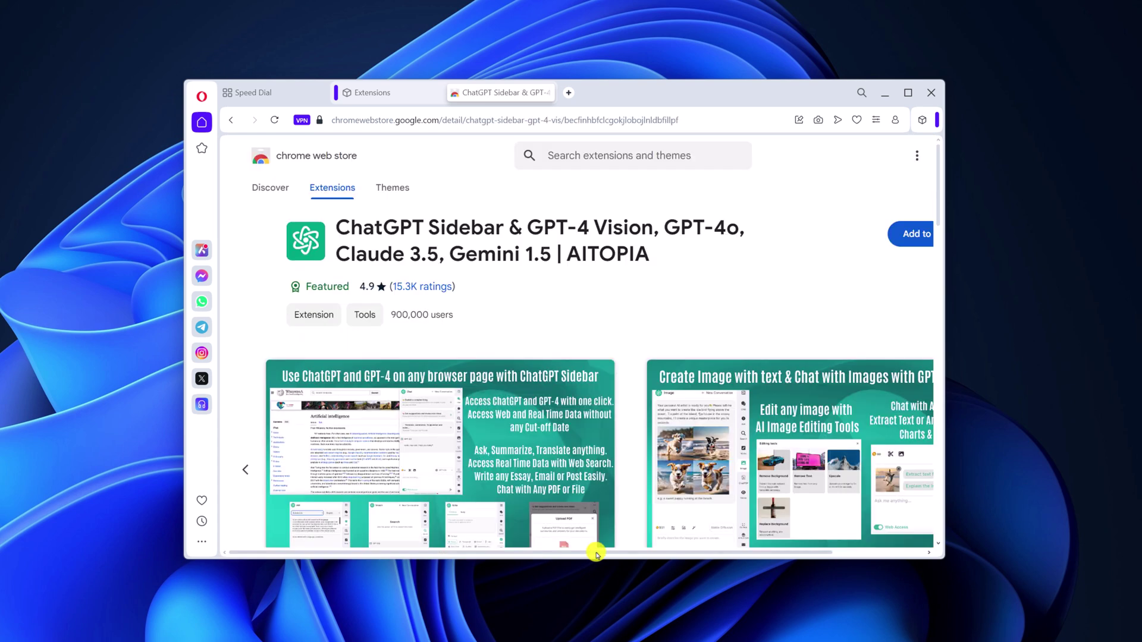
left_click_drag(597, 553, 694, 550)
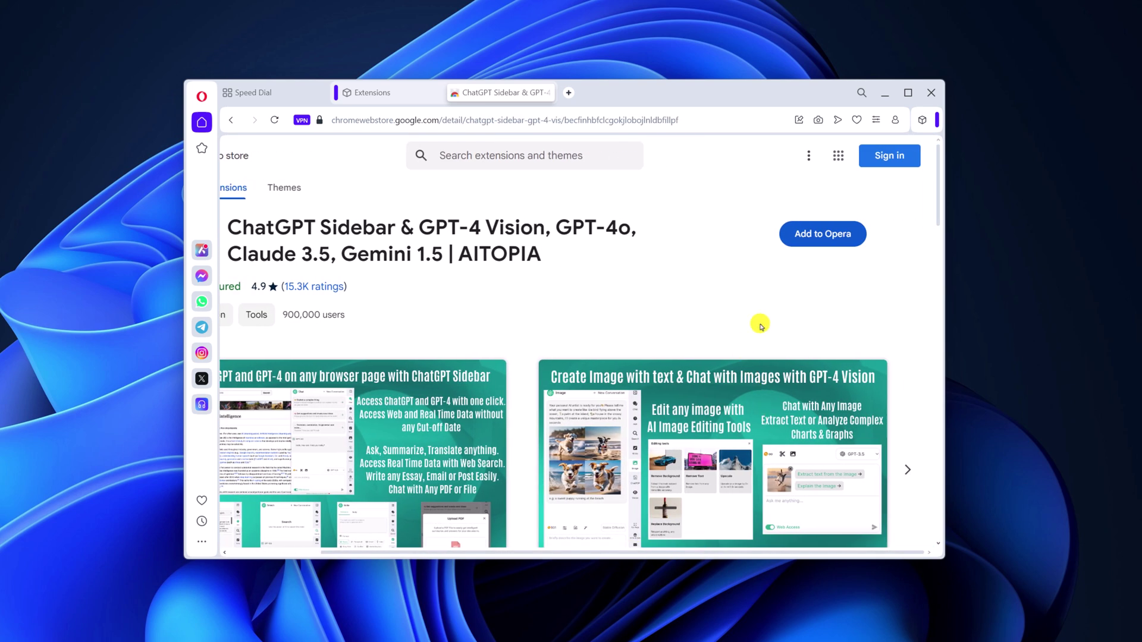
left_click(837, 239)
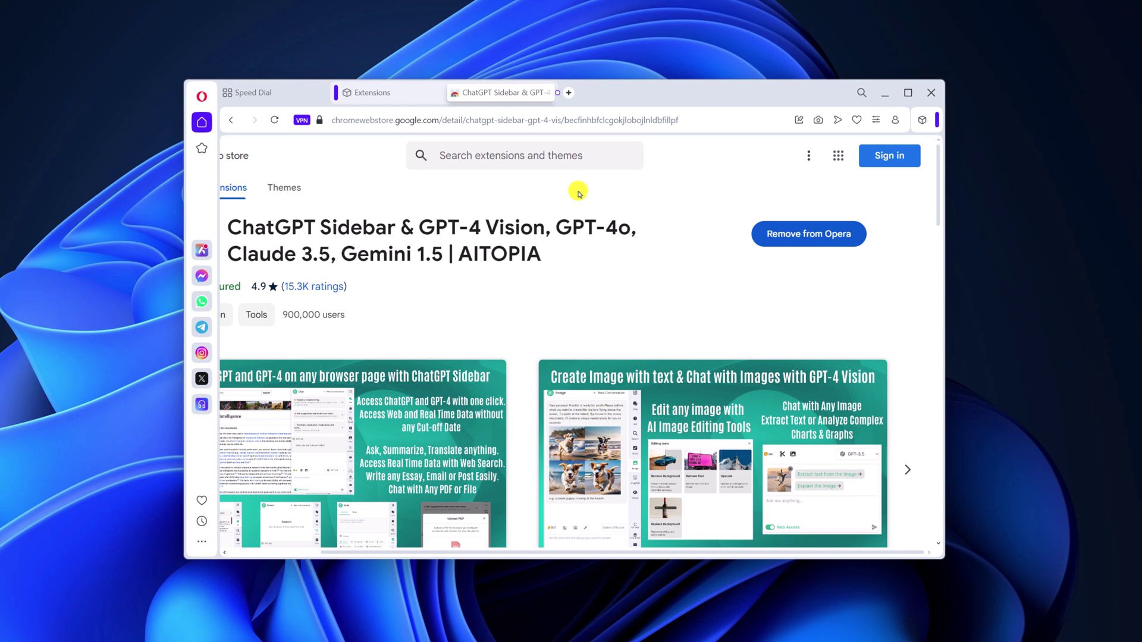
left_click(557, 93)
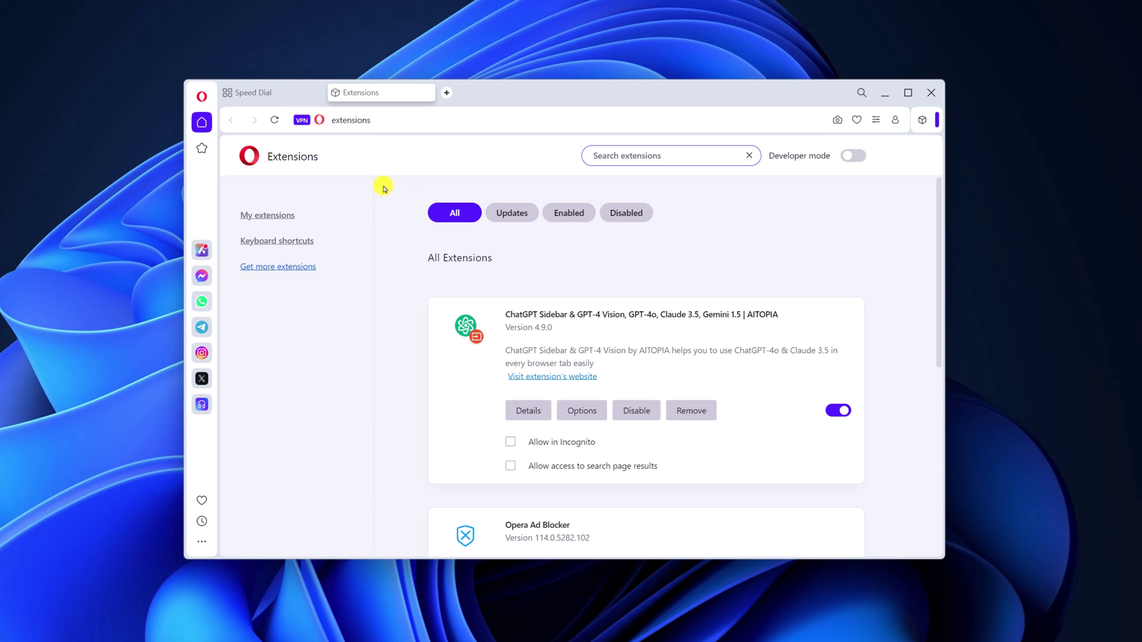
Reopen Extensions from the sidebar options and review the list, now including ChatGPT Sidebar.
left_click(203, 543)
scroll(304, 425, "down", 5)
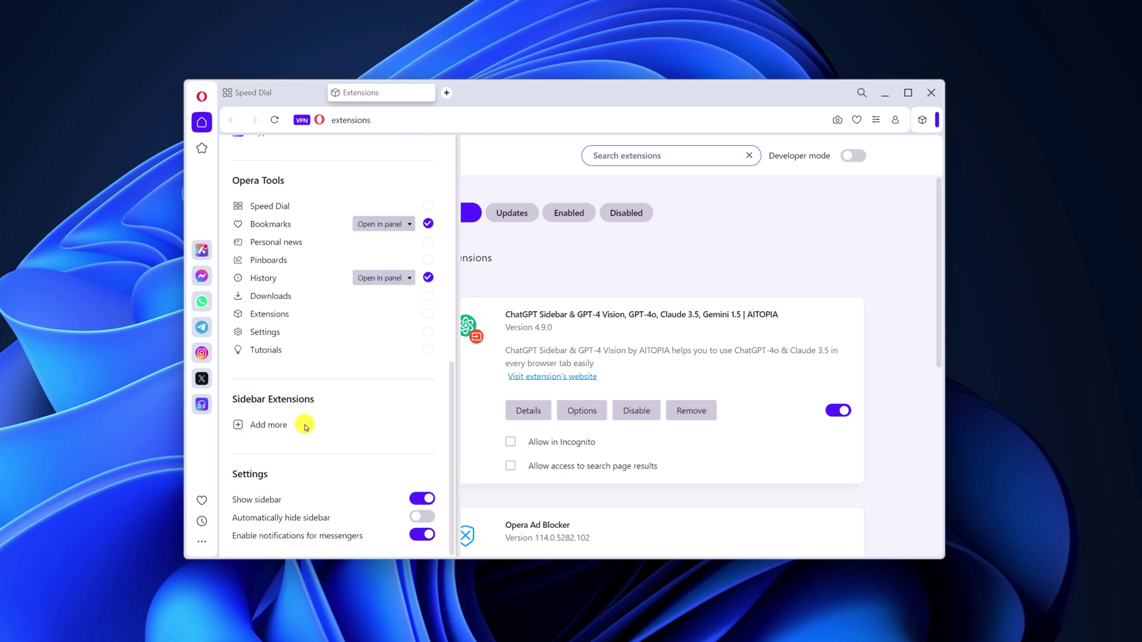
left_click(297, 314)
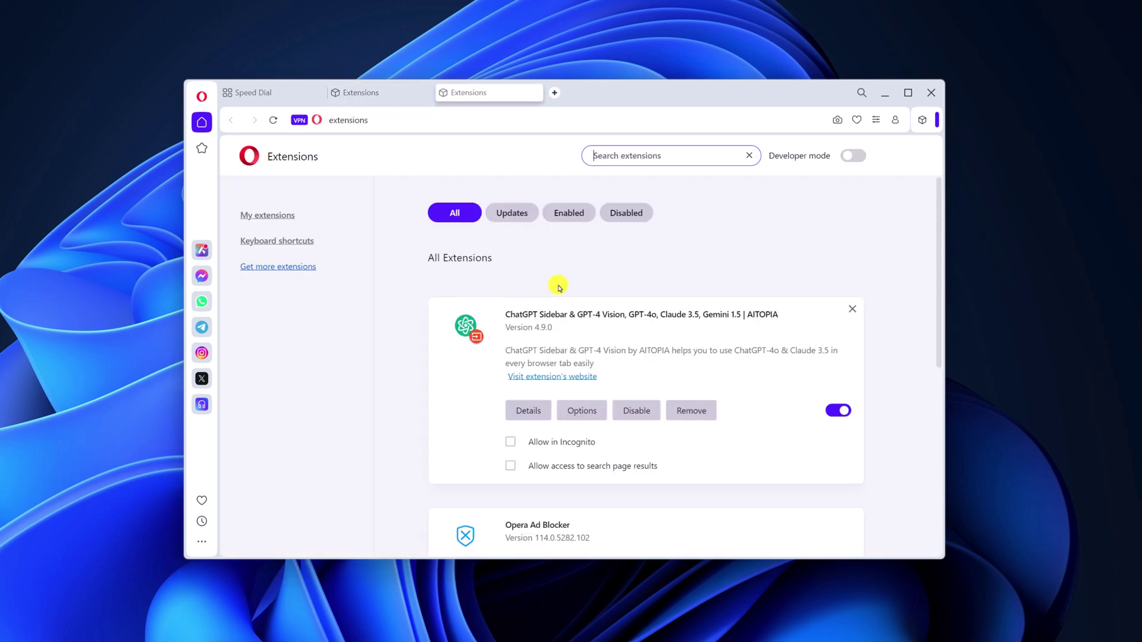
scroll(687, 310, "down", 5)
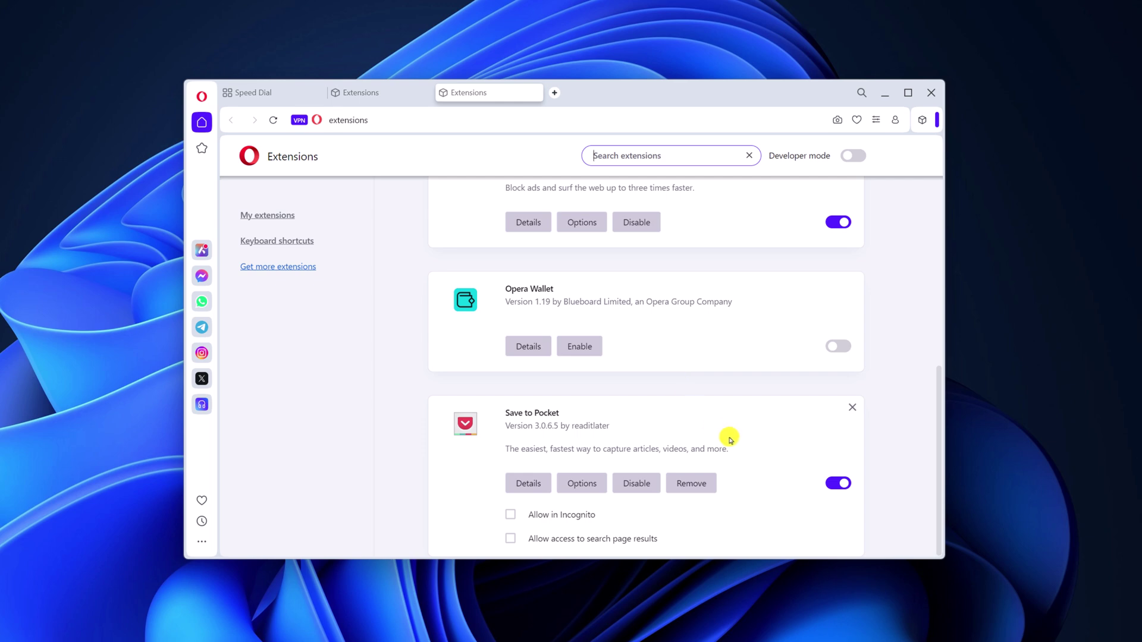
scroll(728, 440, "up", 5)
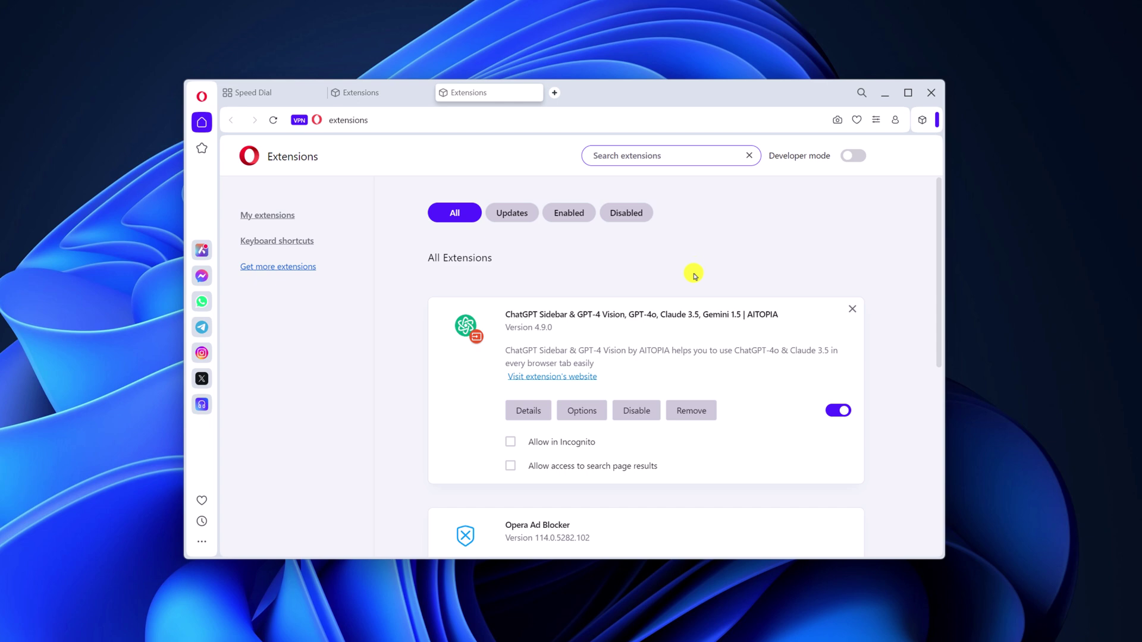
Toggle ChatGPT Sidebar off and on, then remove it and confirm removal.
left_click(634, 412)
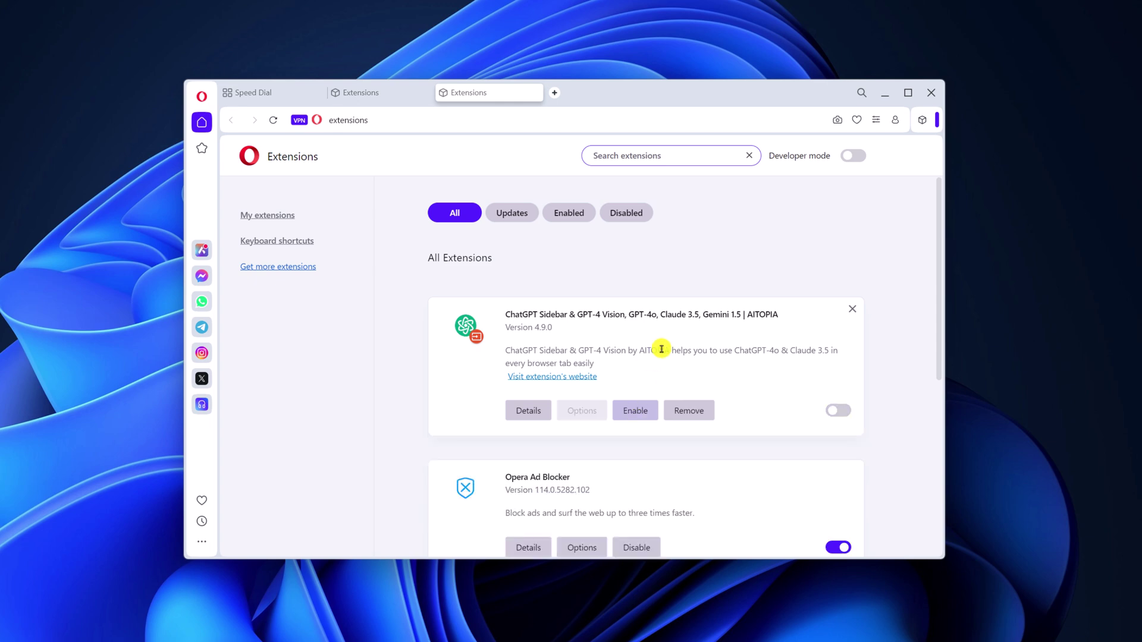
left_click(634, 417)
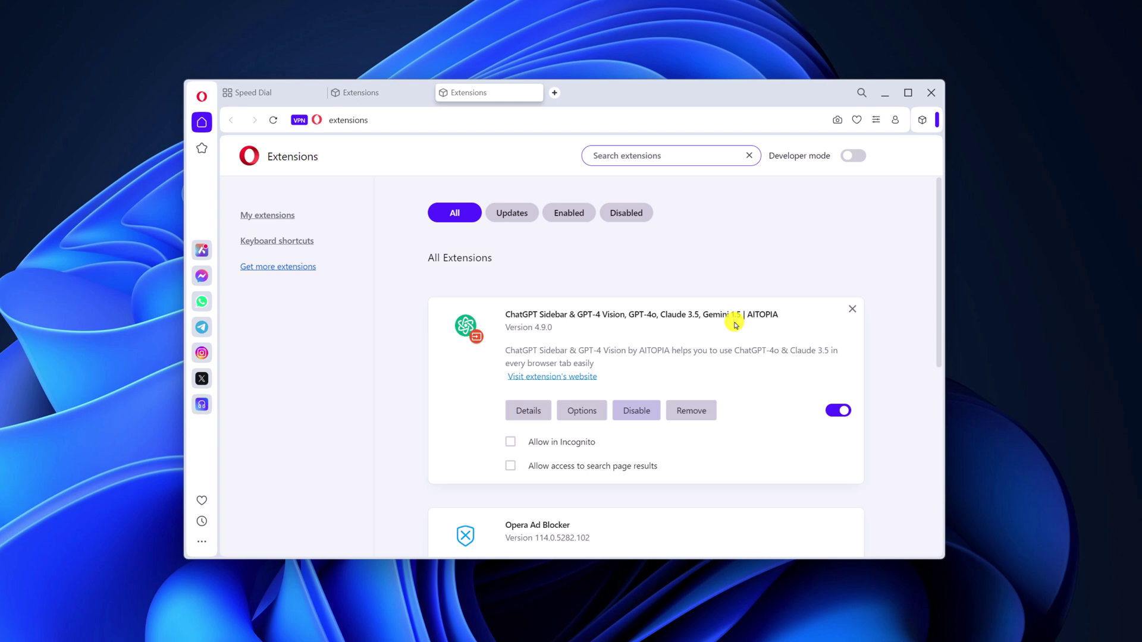
left_click(702, 415)
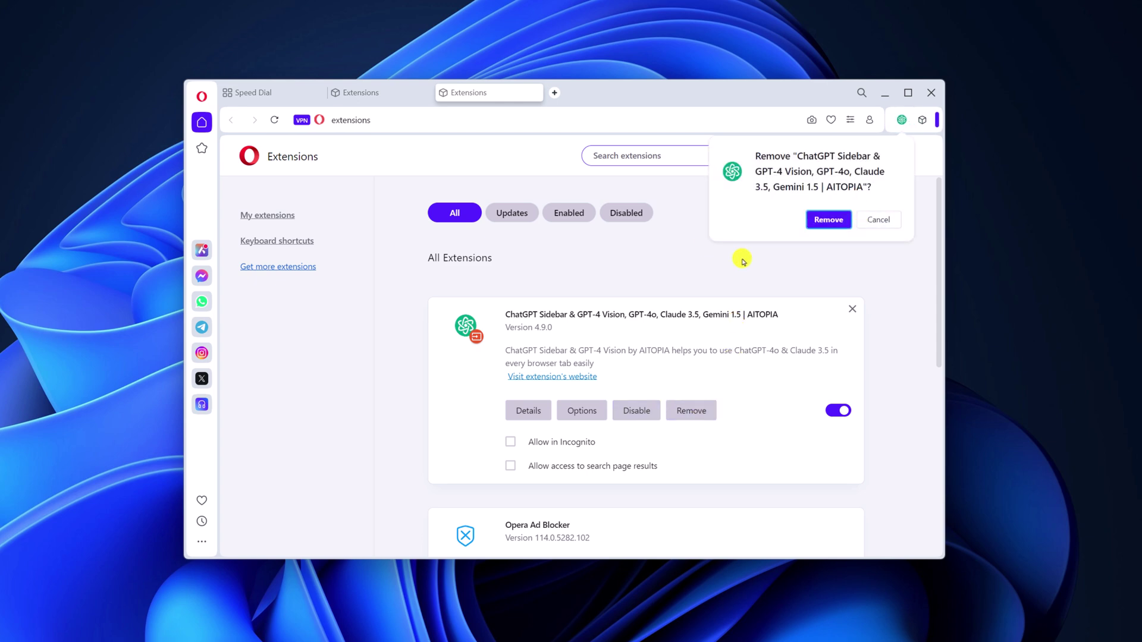
left_click(820, 225)
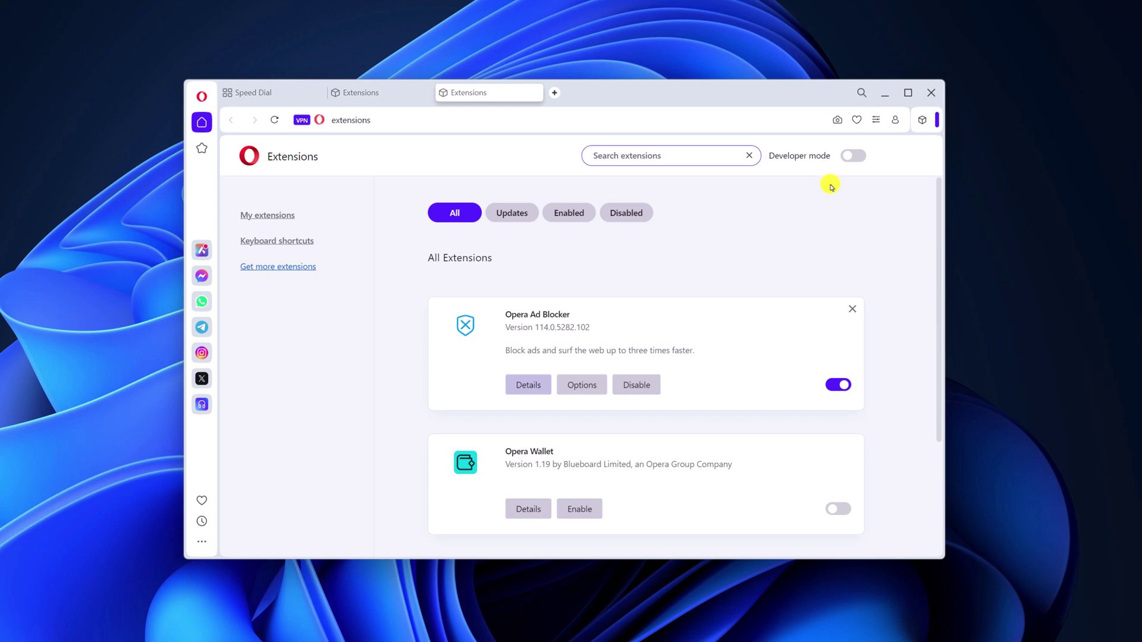
Turn on developer mode and update all installed extensions.
left_click(854, 157)
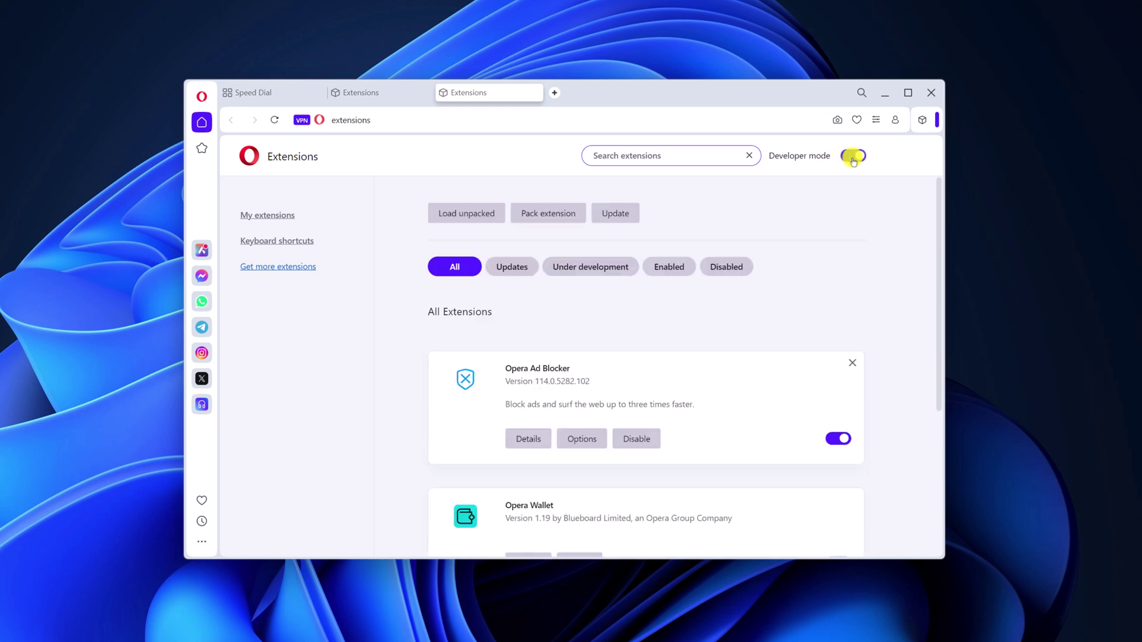
left_click(619, 217)
scroll(773, 378, "down", 4)
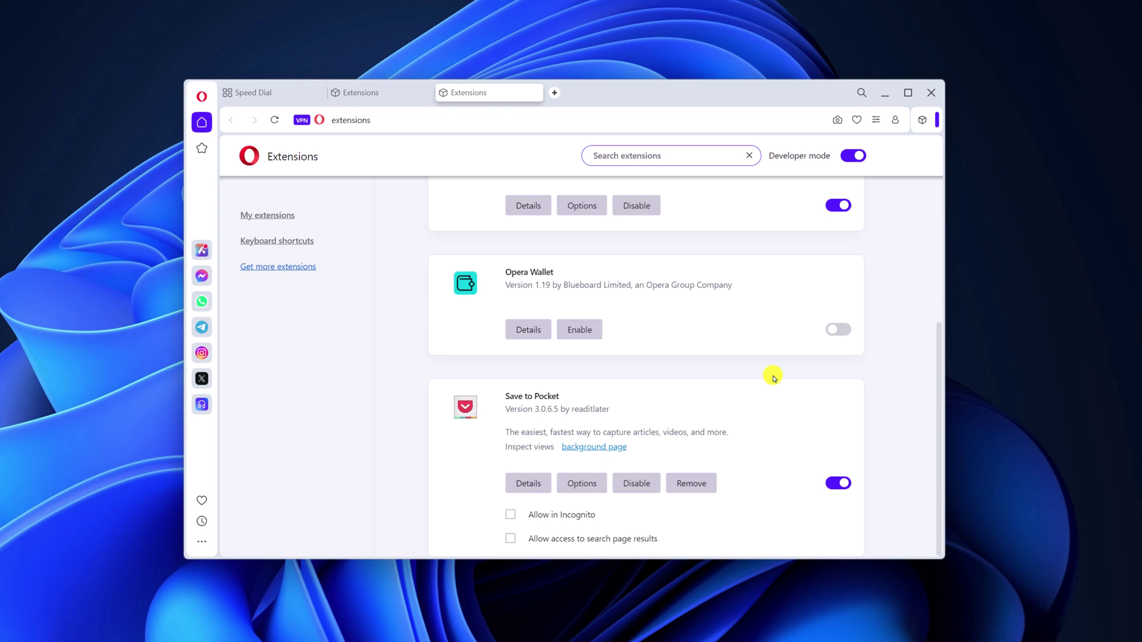
Allow Save to Pocket in Incognito and on search page results, then minimize Opera.
left_click(511, 514)
left_click(509, 540)
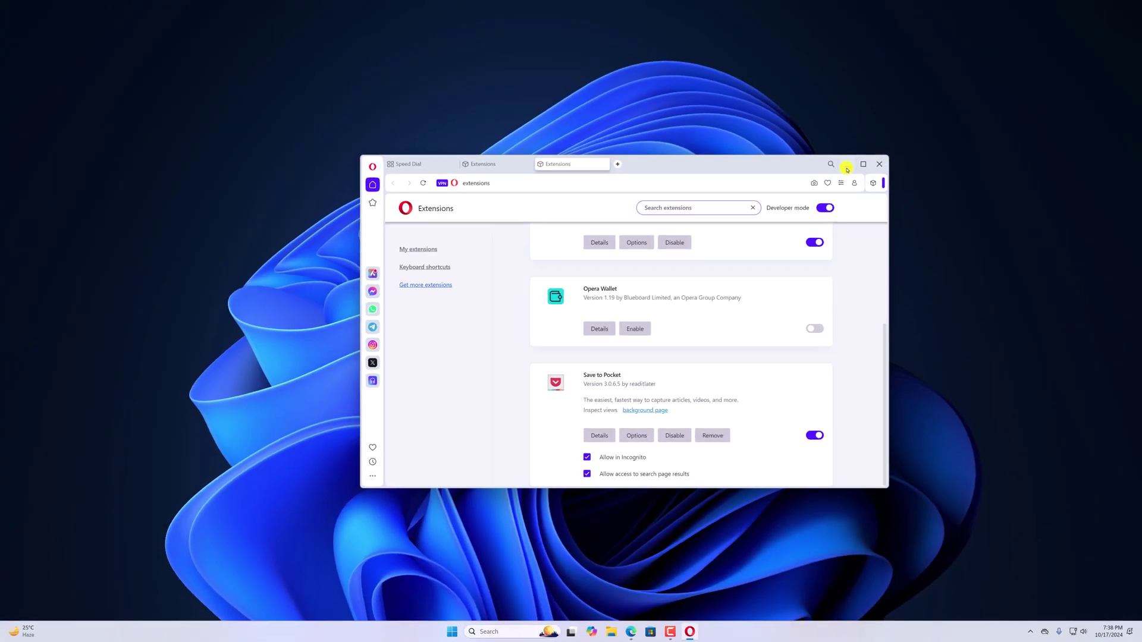
left_click(847, 169)
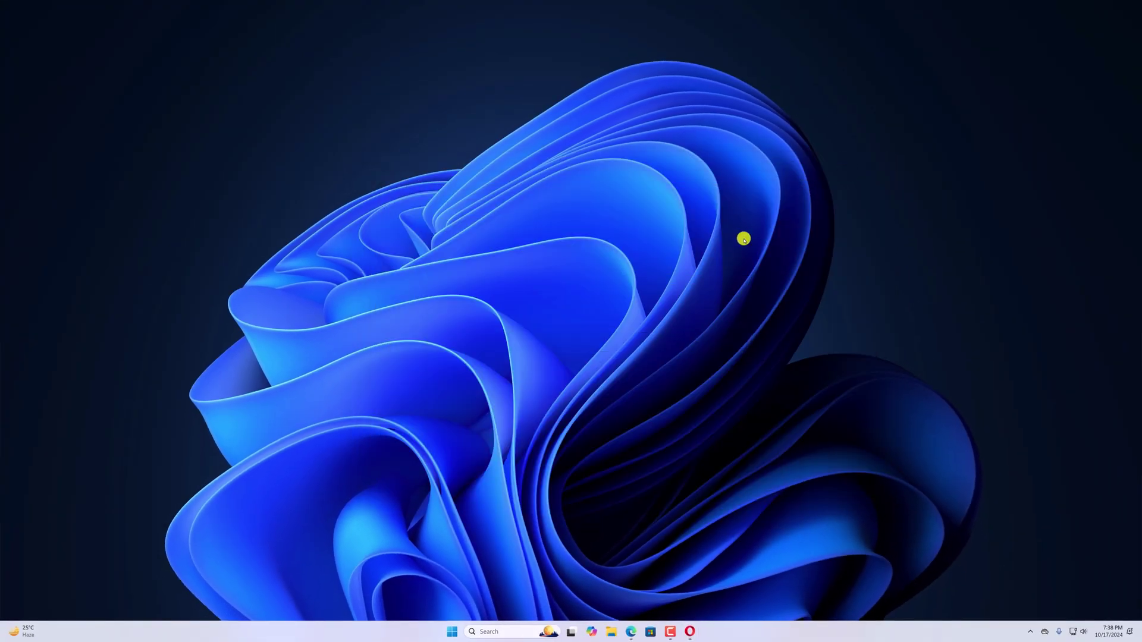